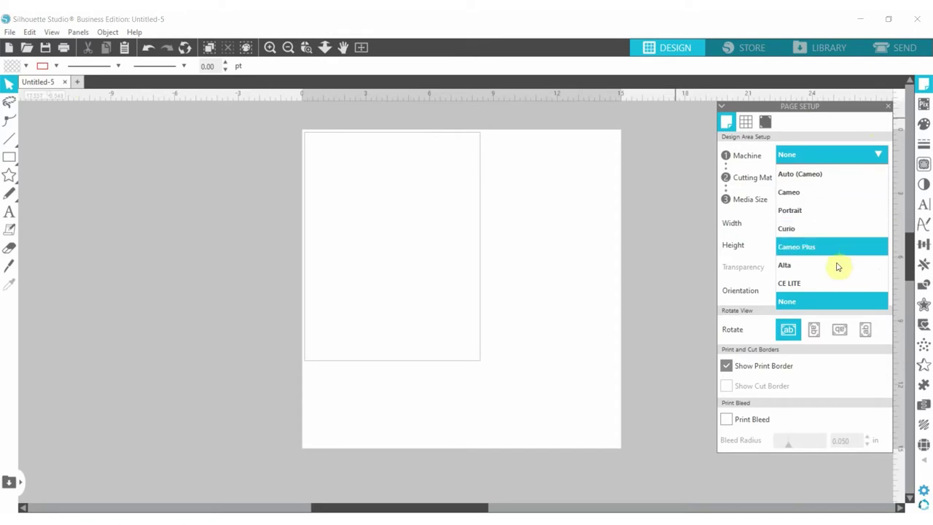
In Page Setup, choose None for machine and cutting mat, and Letter for media size
click(835, 300)
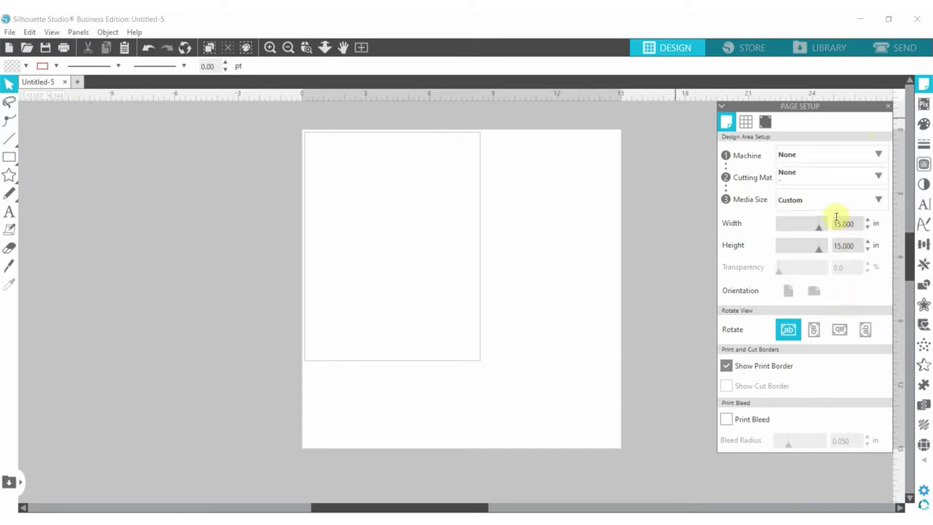
click(845, 179)
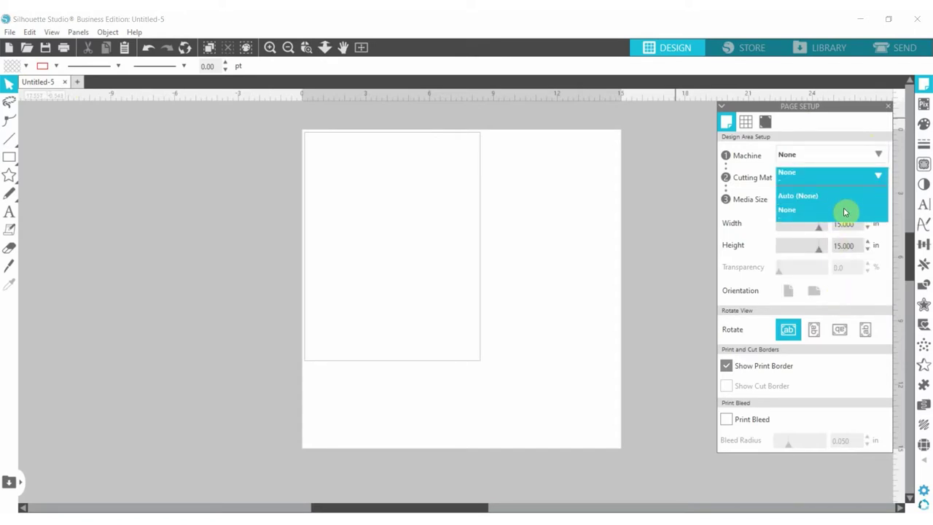
click(843, 209)
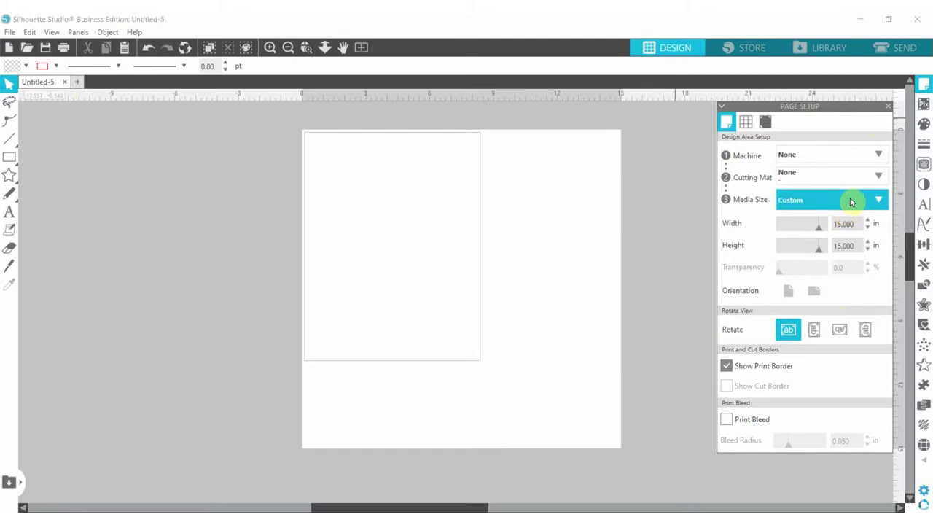
click(850, 199)
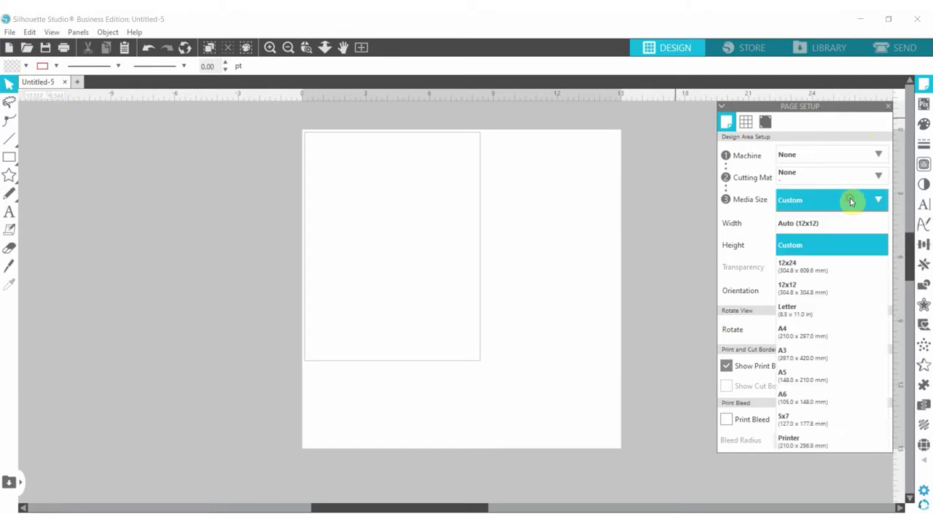
click(821, 315)
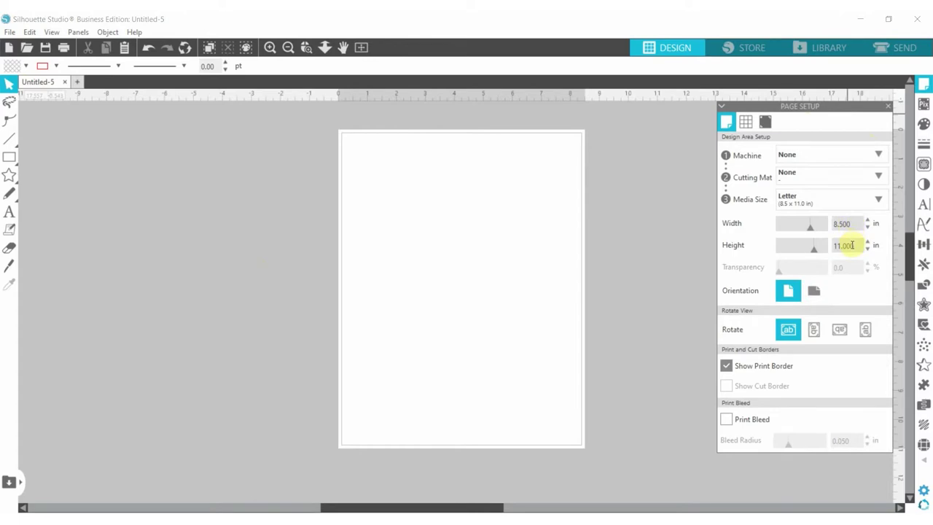
Confirm Letter 8.5 x 11 in paper in Print Page Setup and keep Show Print Border on
click(9, 33)
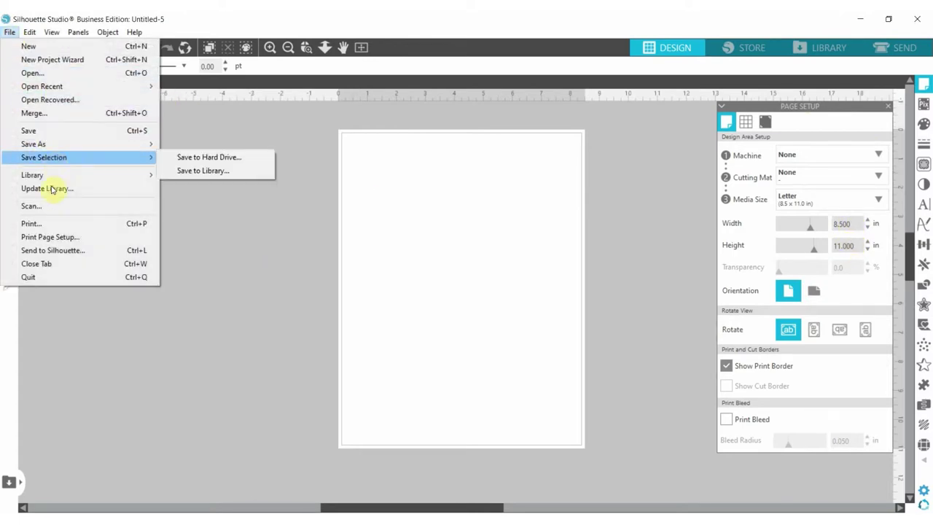
click(53, 237)
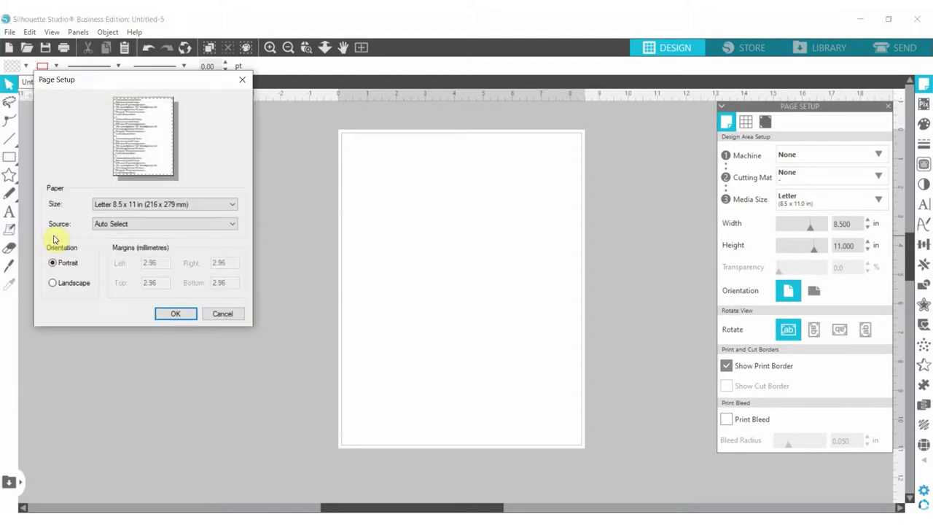
click(155, 204)
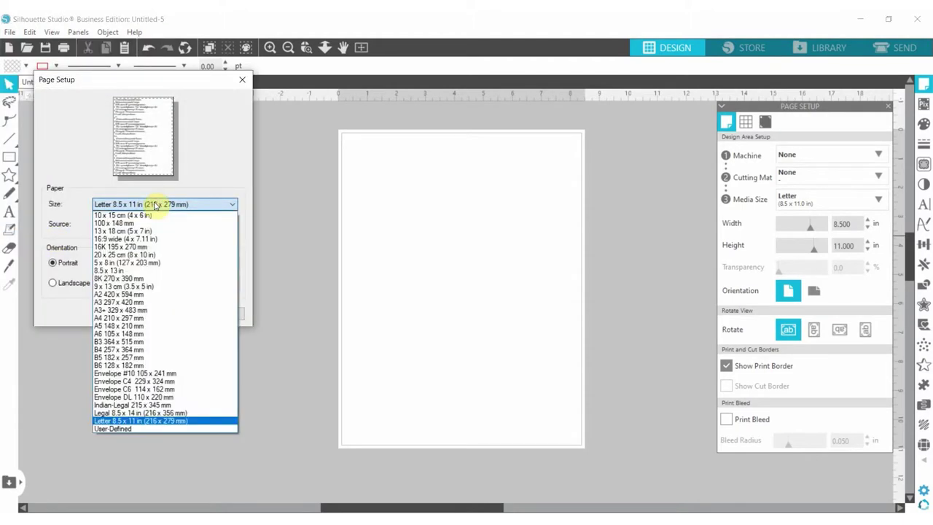
click(161, 421)
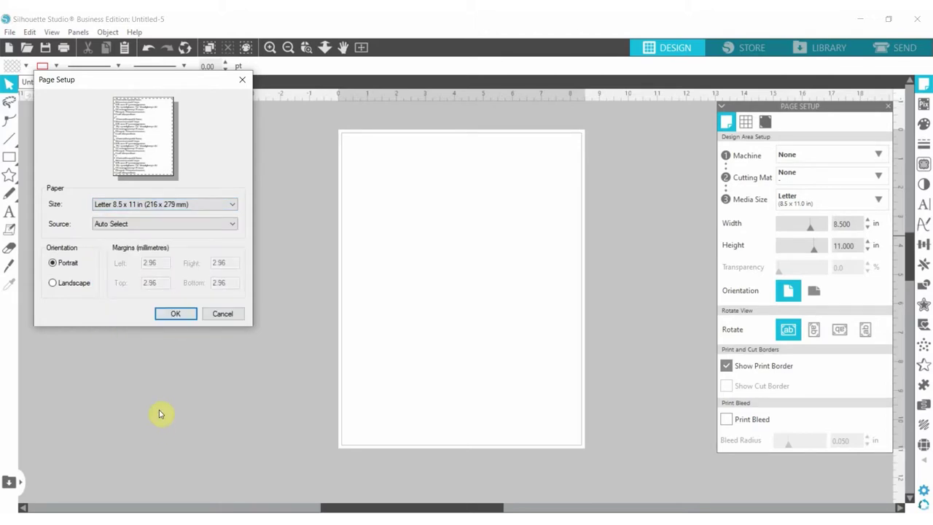
click(176, 314)
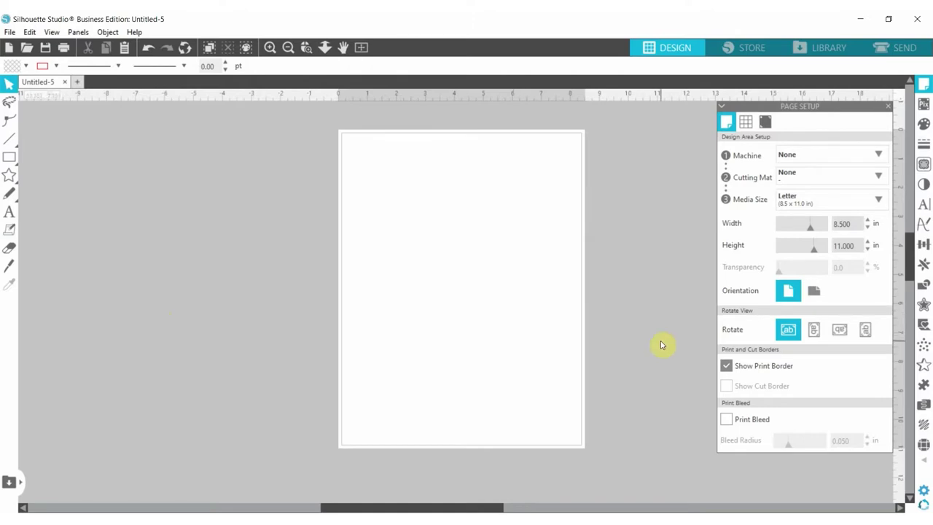
click(727, 368)
click(727, 368)
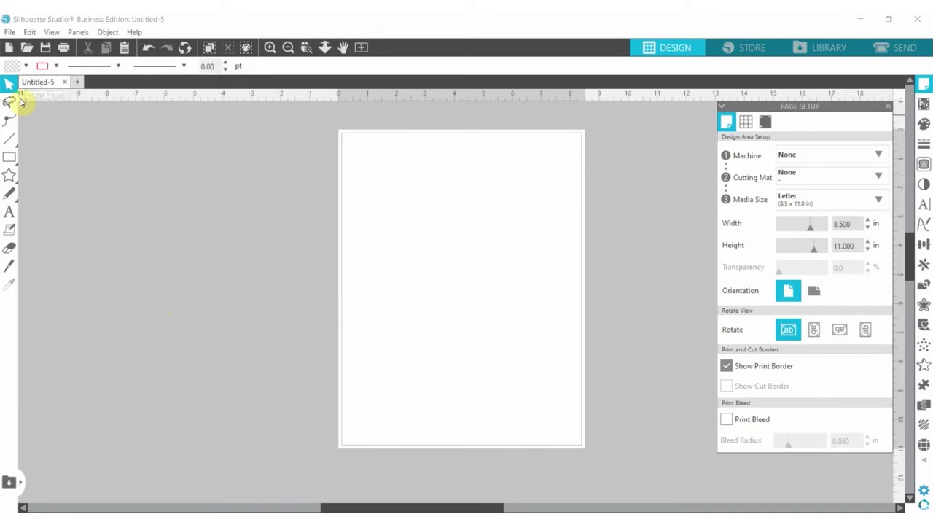
Merge the Braids and Bling design file onto the page and select it
click(9, 33)
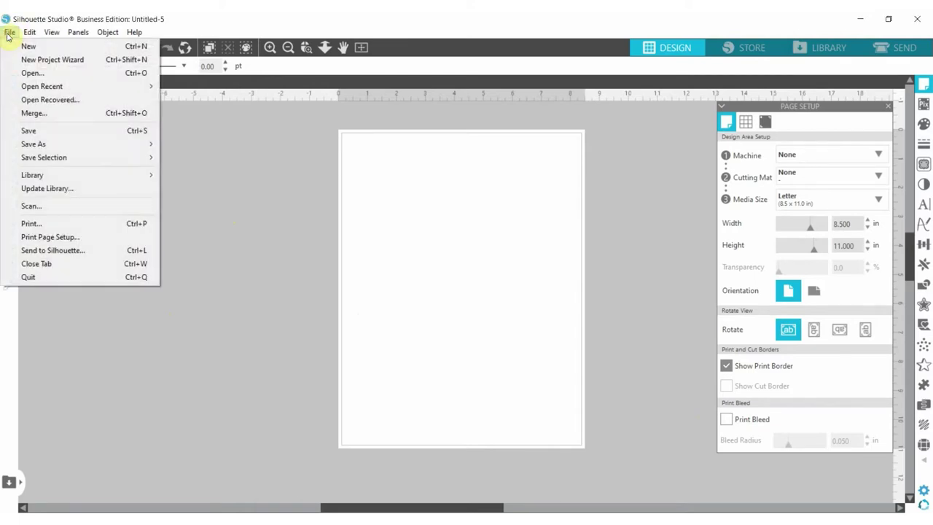
click(41, 113)
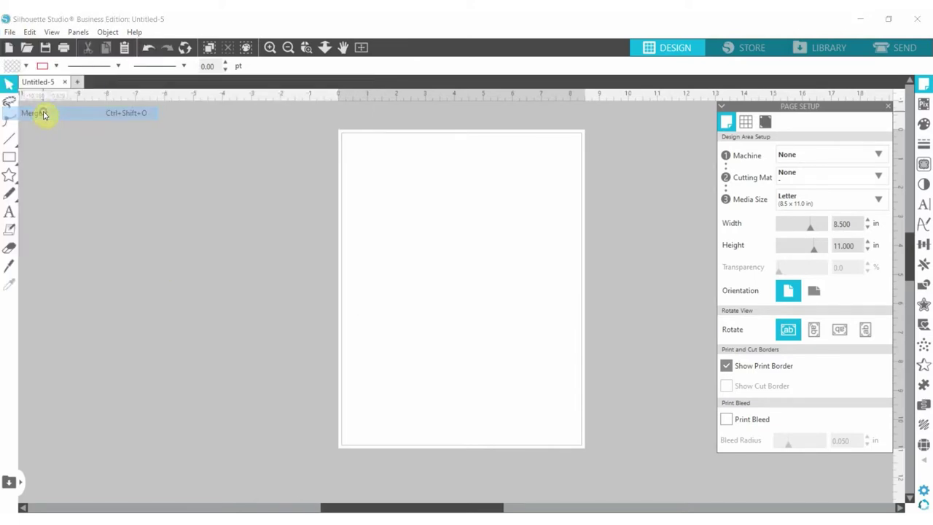
click(135, 149)
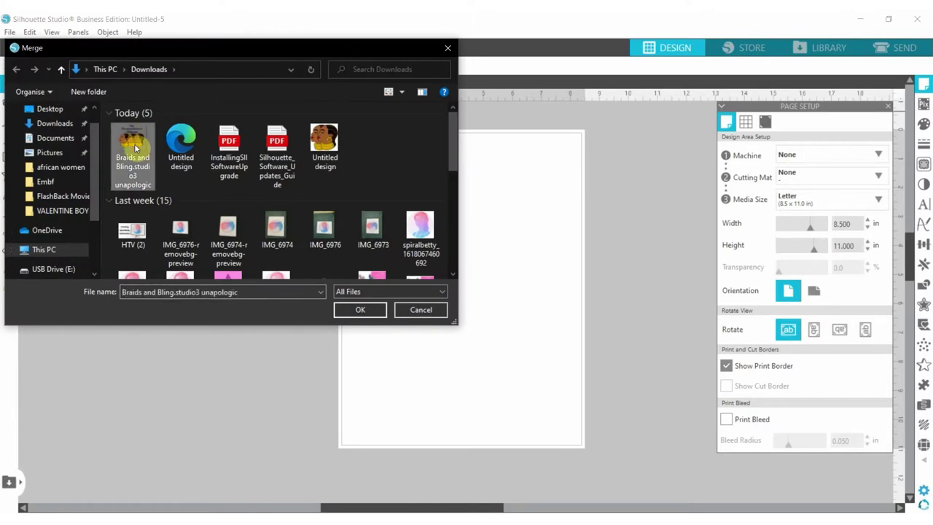
click(368, 312)
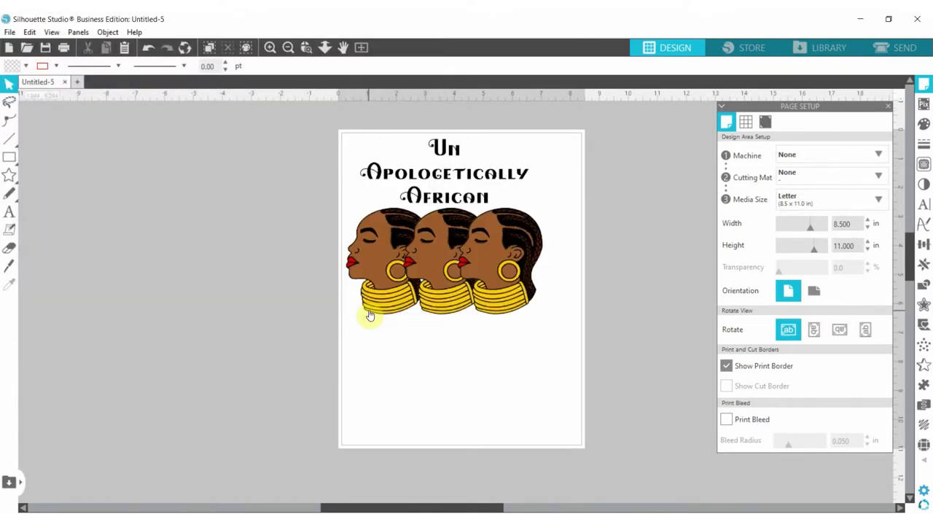
click(491, 267)
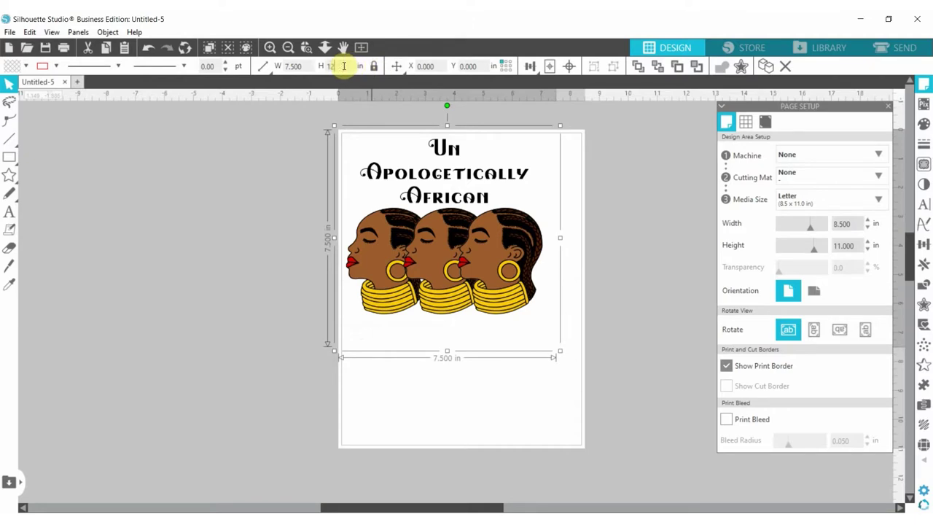
Apply the 12 in height to the design and drag its top-left corner to the page corner
key(Return)
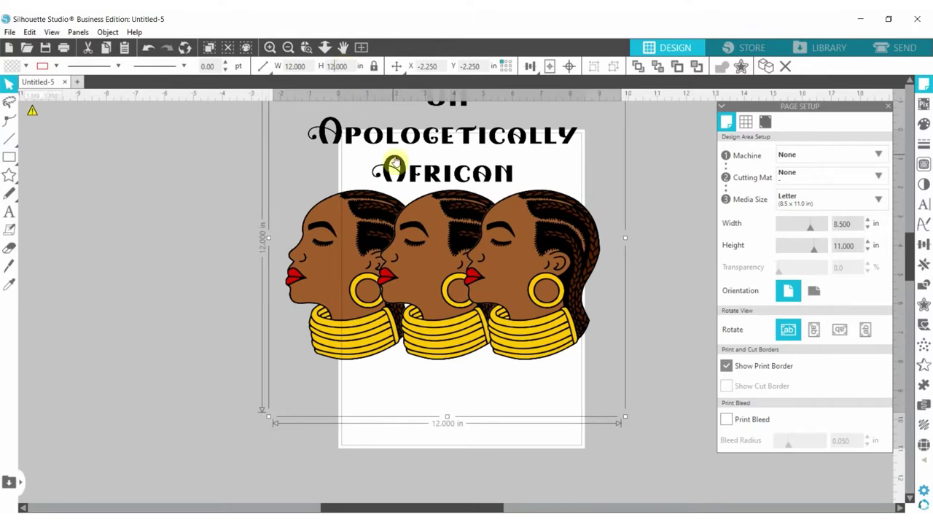
drag(470, 282, 531, 338)
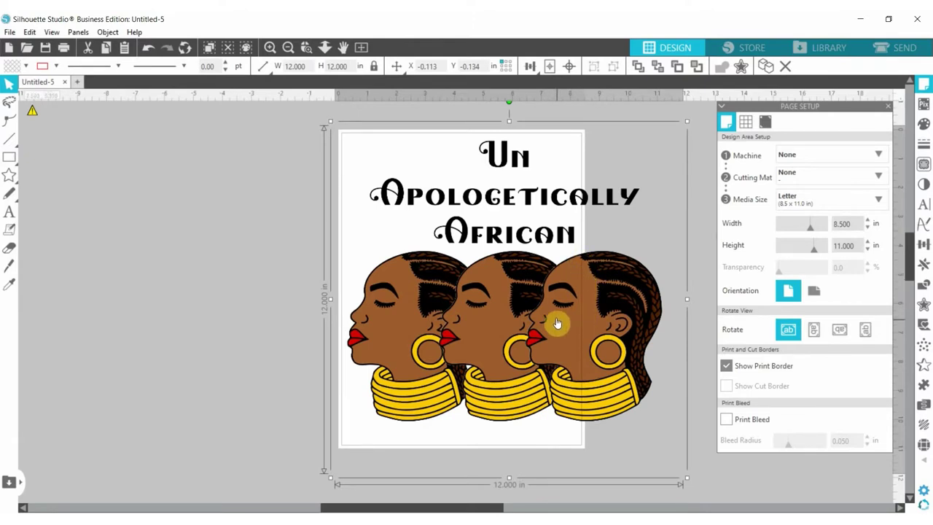
drag(557, 305, 559, 307)
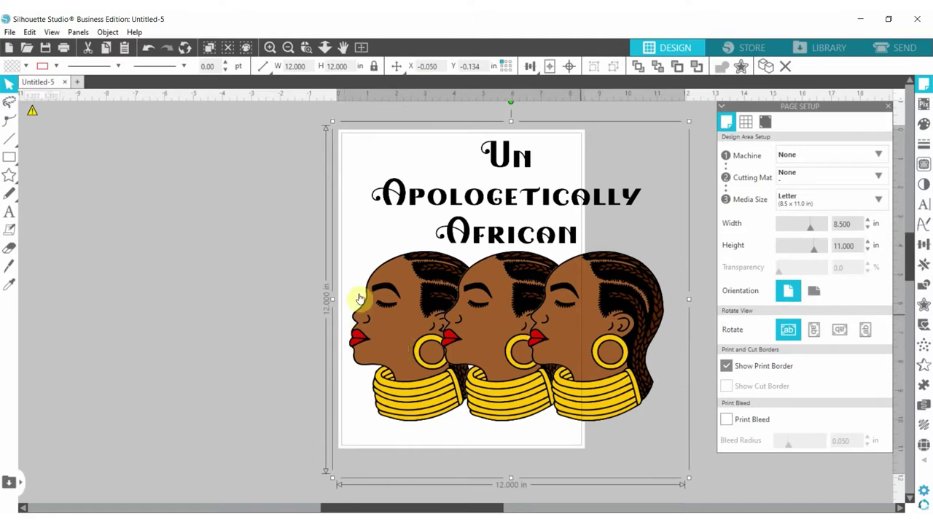
click(10, 32)
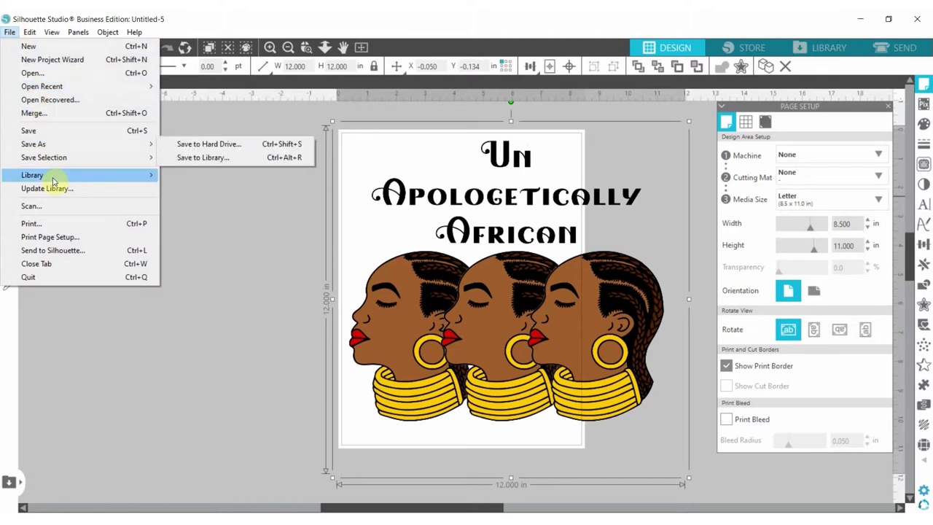
click(55, 224)
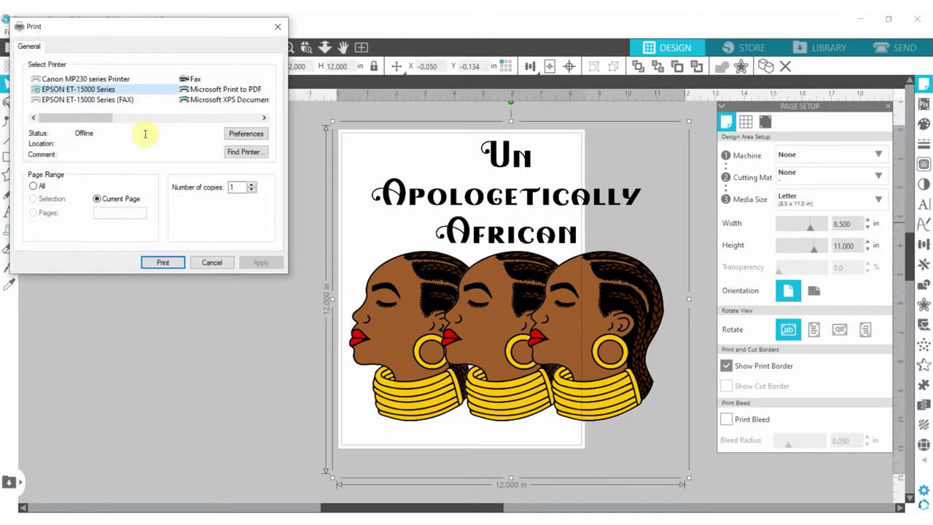
click(176, 263)
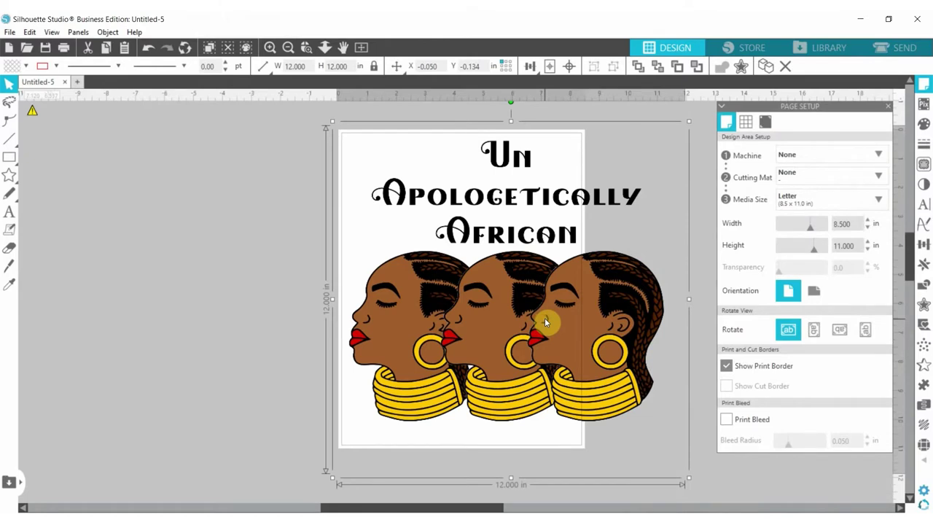
Slide the 12 x 12 in design left, then back right so it sits at the page
drag(545, 317, 359, 319)
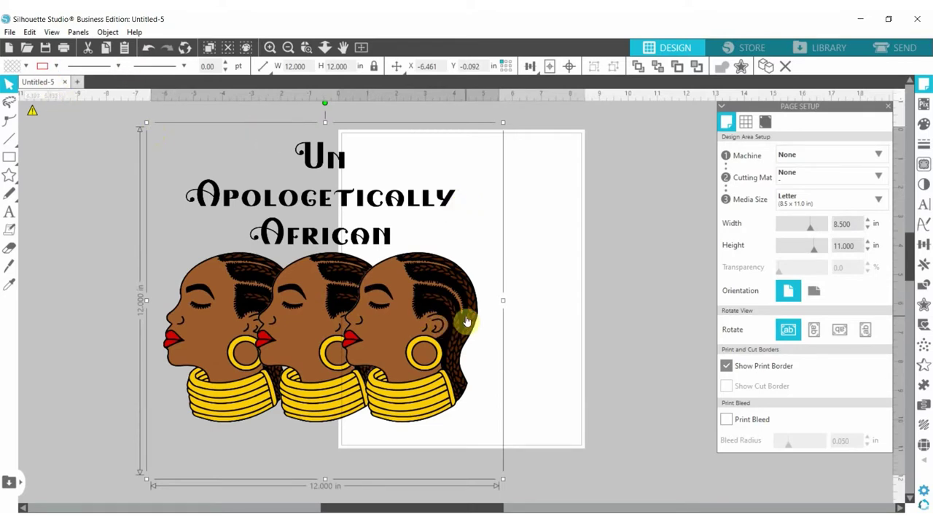
click(592, 294)
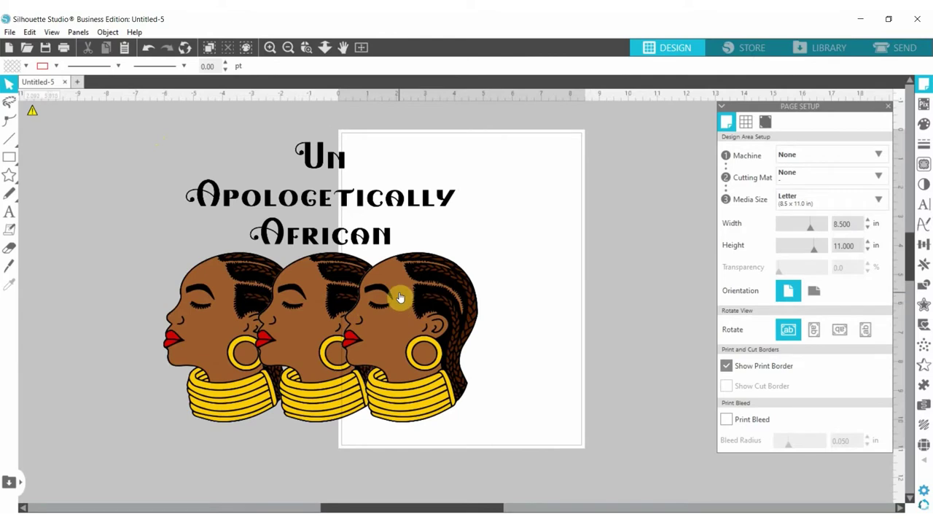
drag(399, 296, 393, 300)
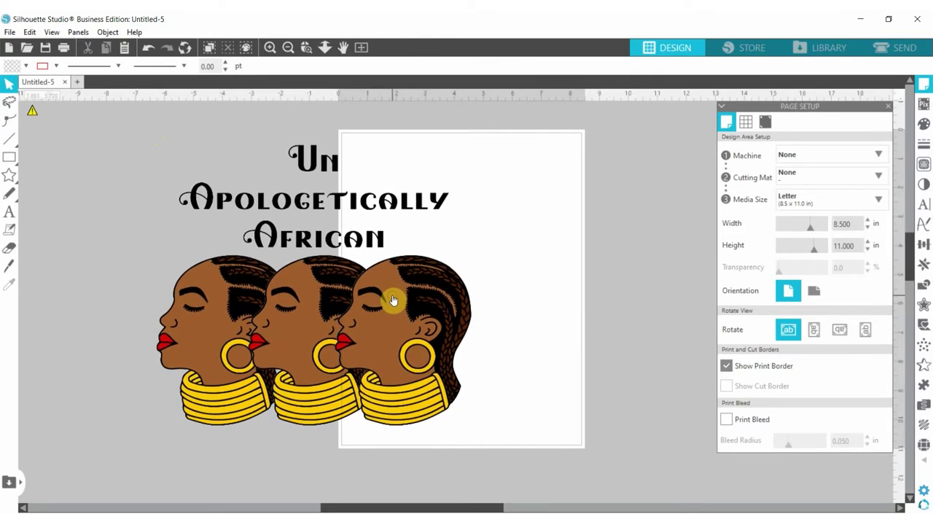
click(392, 299)
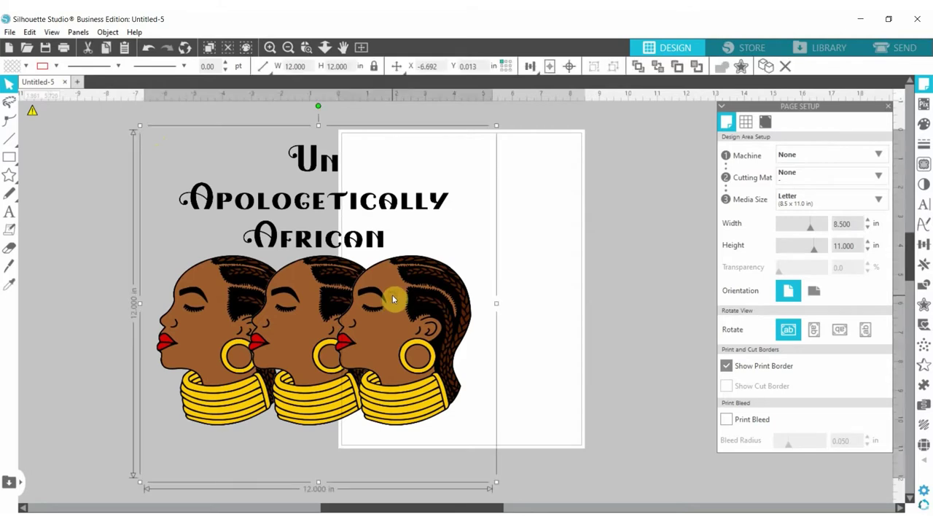
drag(392, 295, 586, 283)
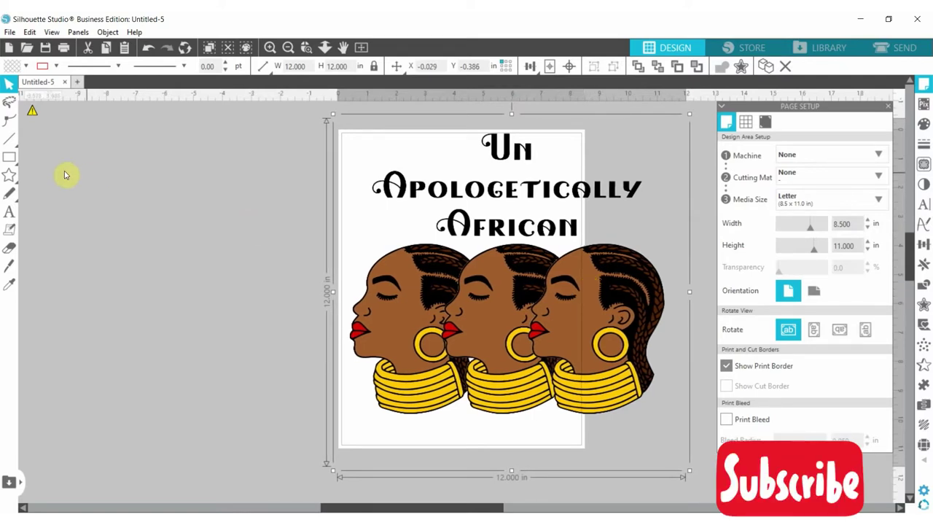
Draw a rectangle left of the page and size it 8.5 in wide by 11 in high
mouse_move(10, 191)
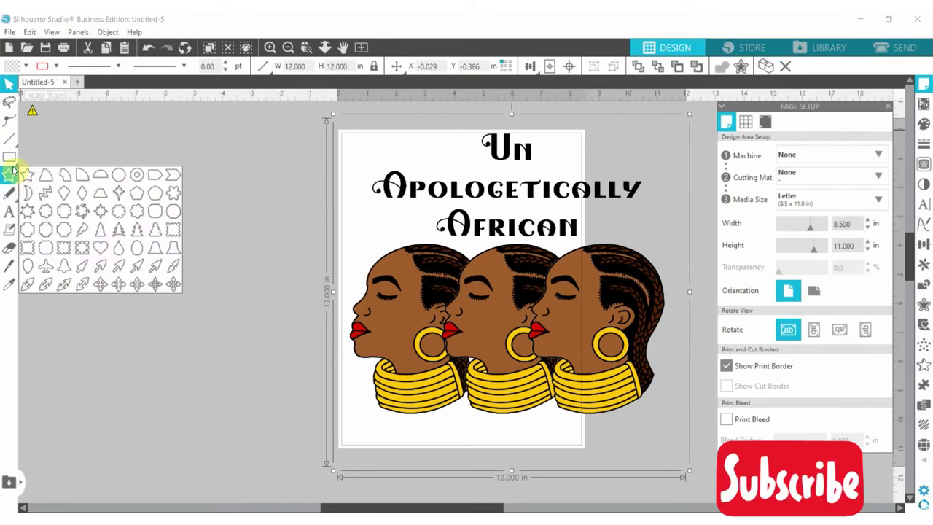
click(9, 157)
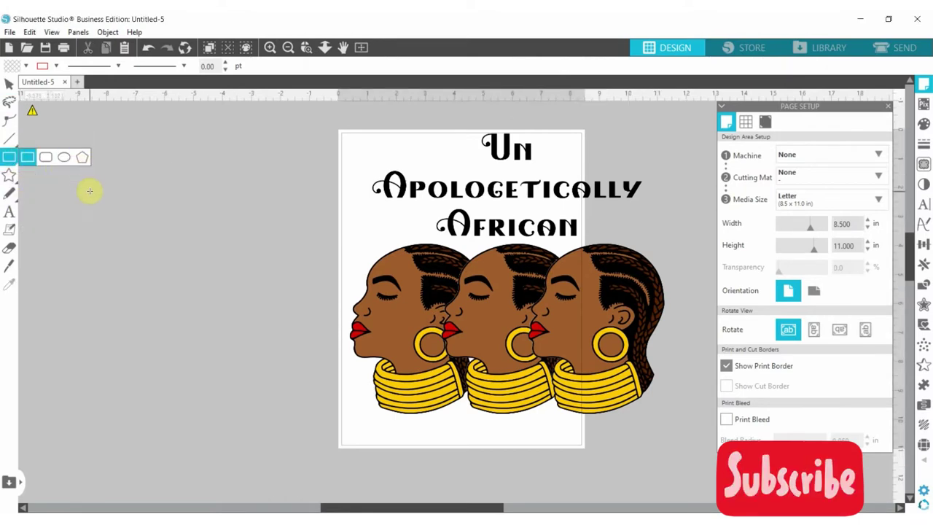
drag(90, 191, 257, 403)
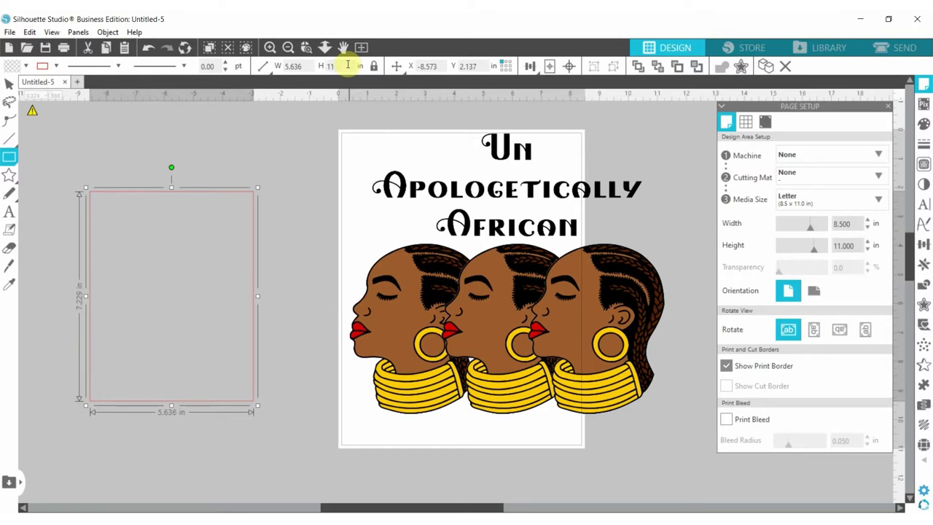
key(Return)
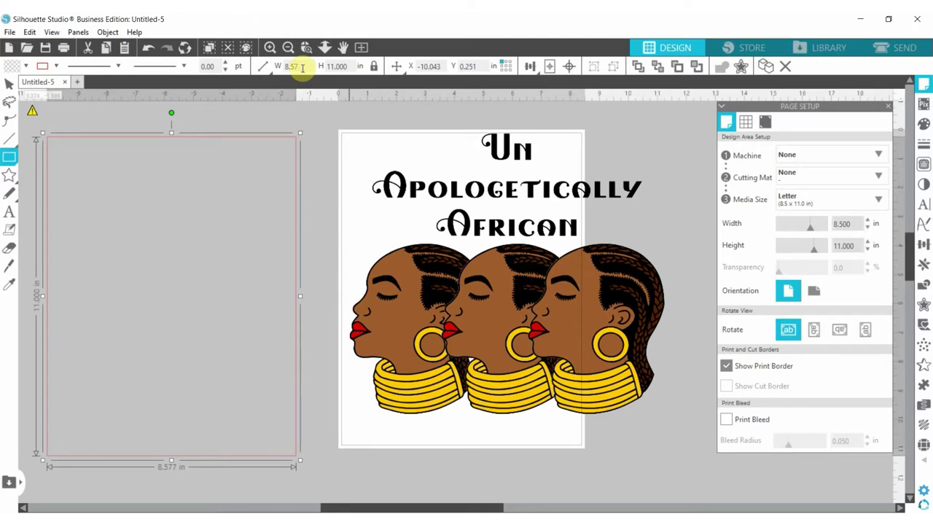
key(Return)
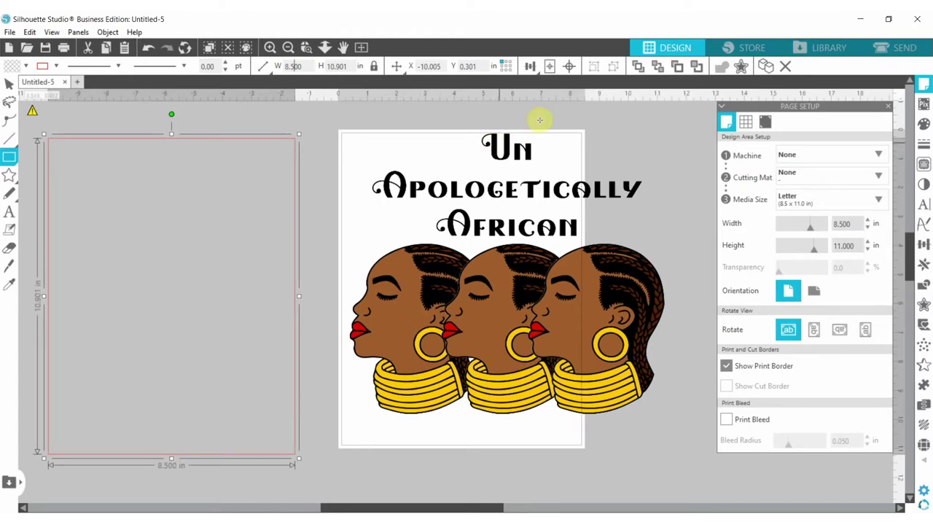
click(288, 48)
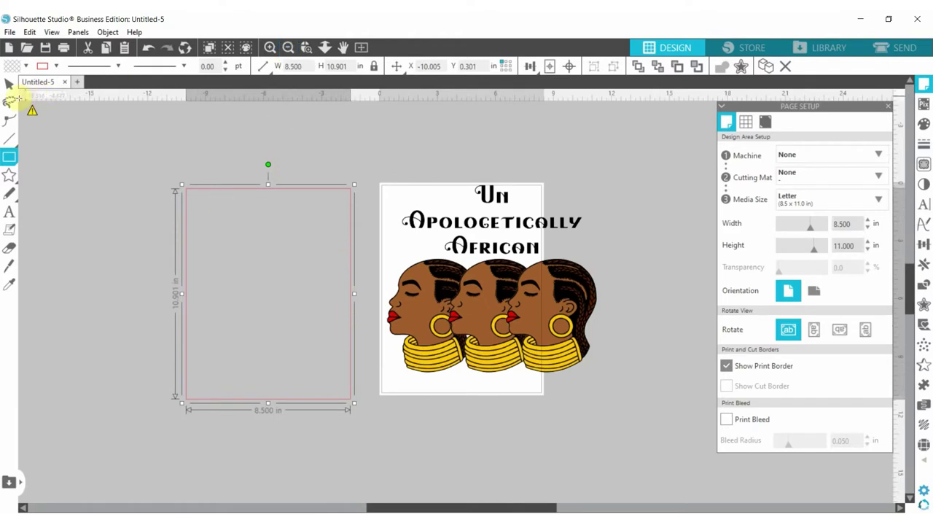
Move the rectangle over the design's overhang just right of the page, then nudge the design
click(9, 85)
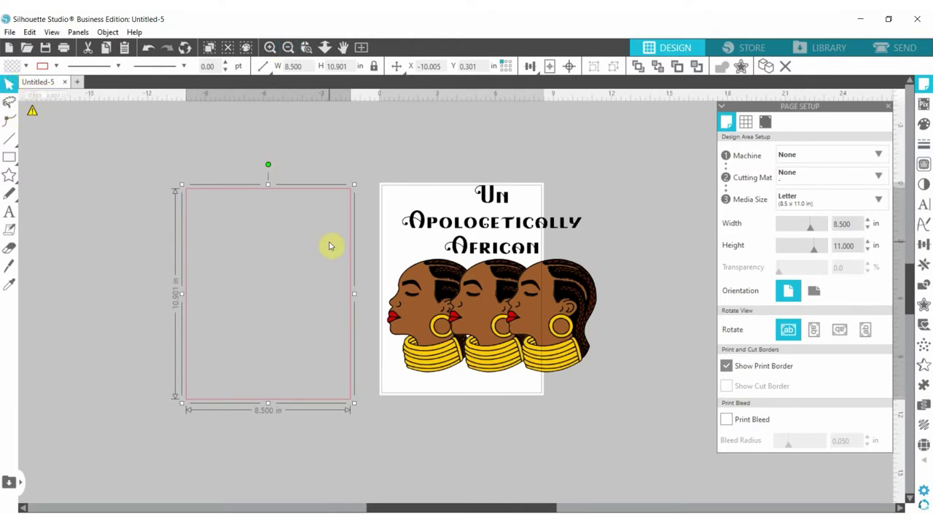
drag(351, 264, 706, 260)
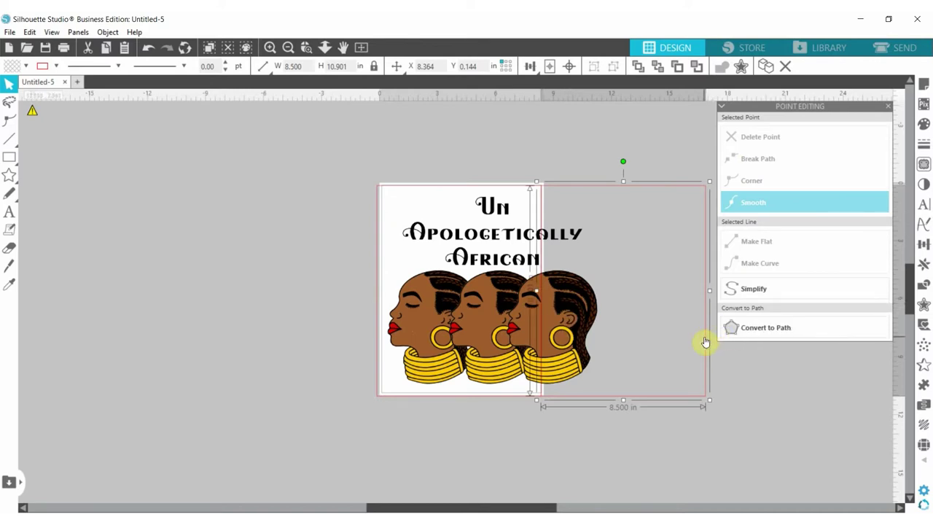
click(888, 107)
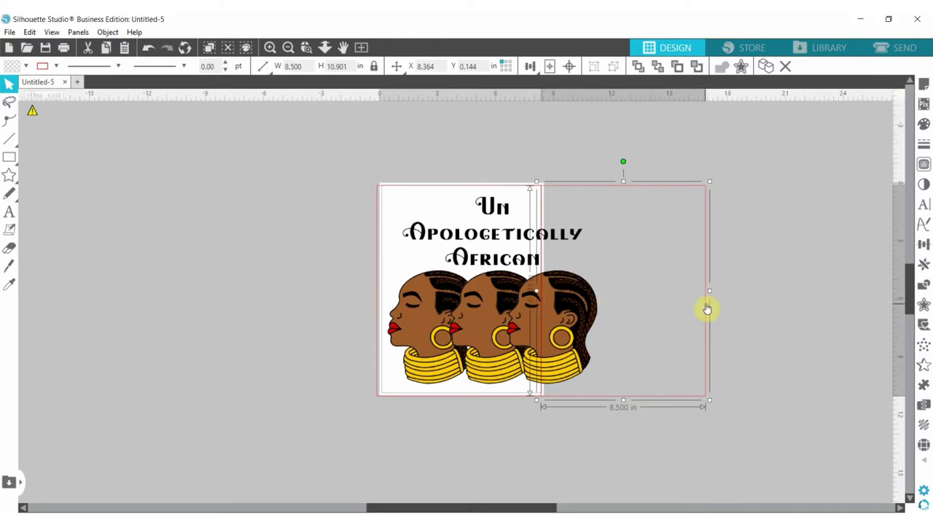
drag(706, 307, 704, 306)
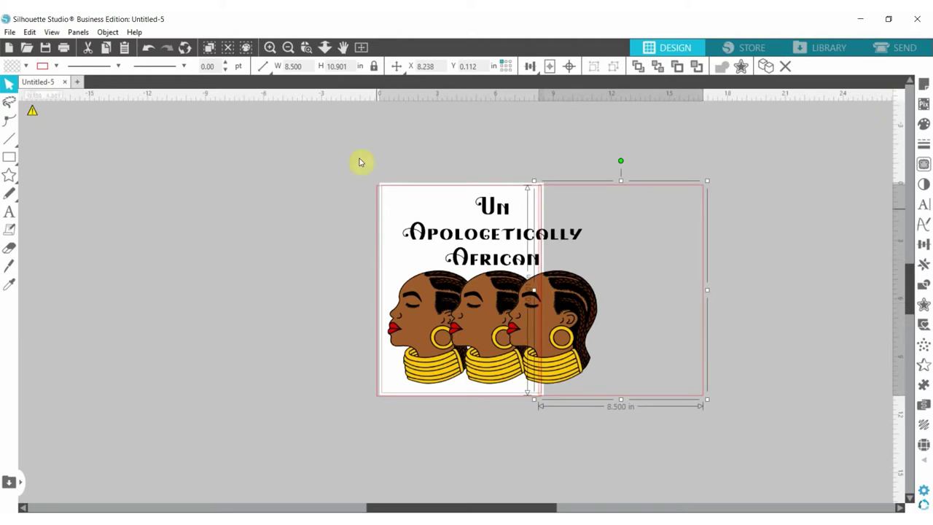
Duplicate the design with its rectangles with Ctrl+D and move the copy left of the page
drag(362, 183, 702, 421)
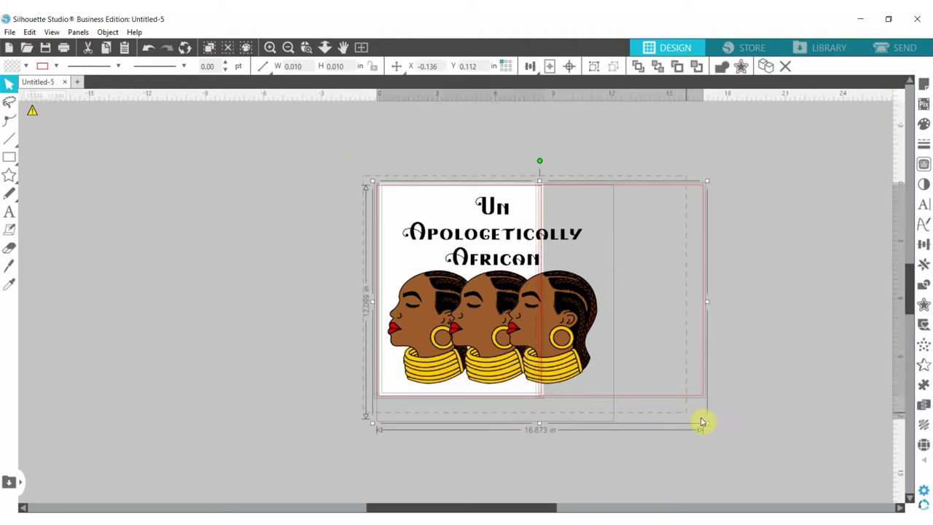
key(ctrl+d)
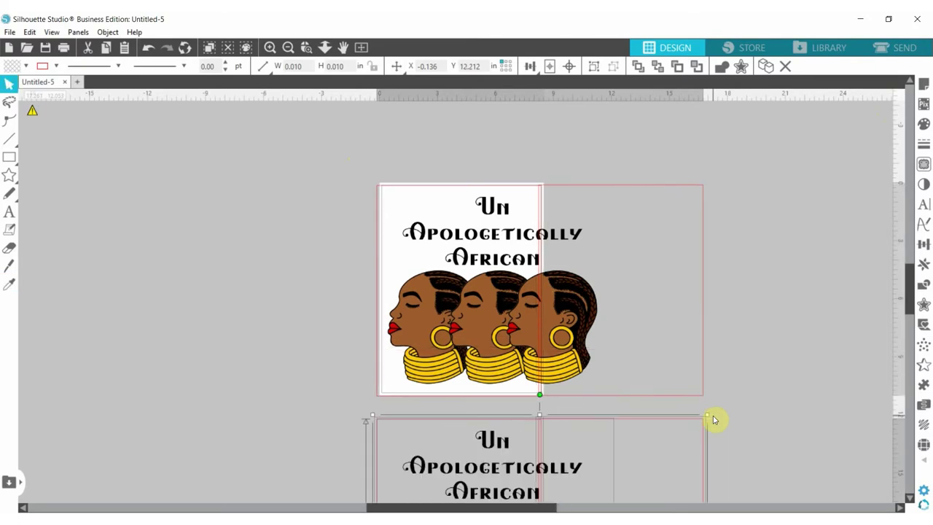
drag(544, 479, 185, 225)
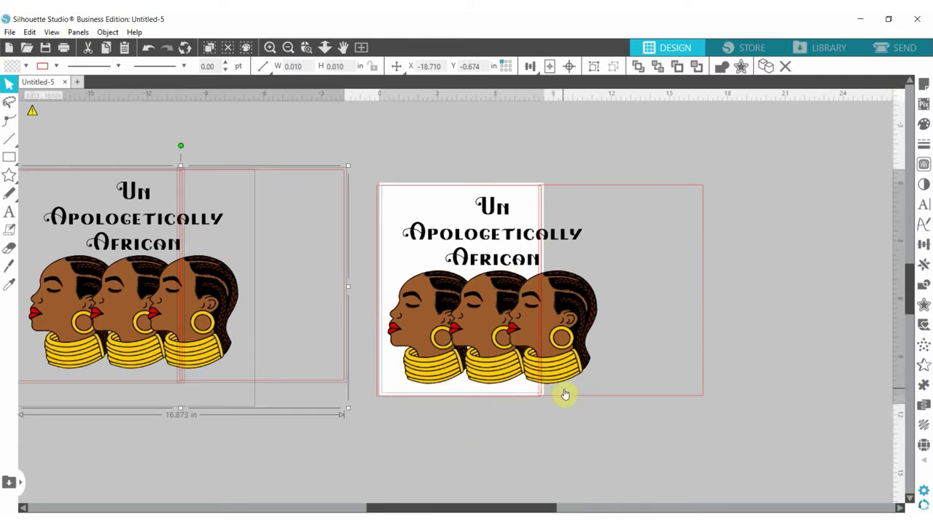
Delete the stray empty rectangle
drag(566, 400, 613, 368)
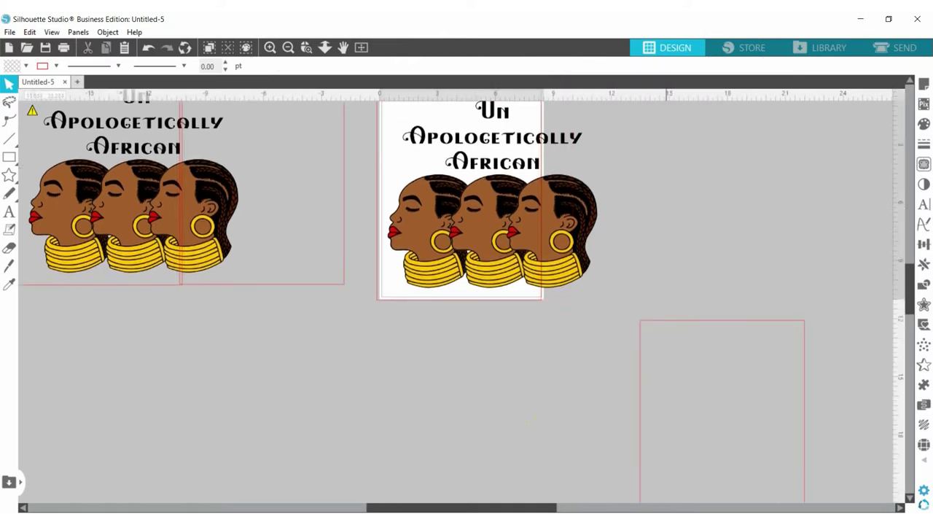
click(657, 324)
key(Delete)
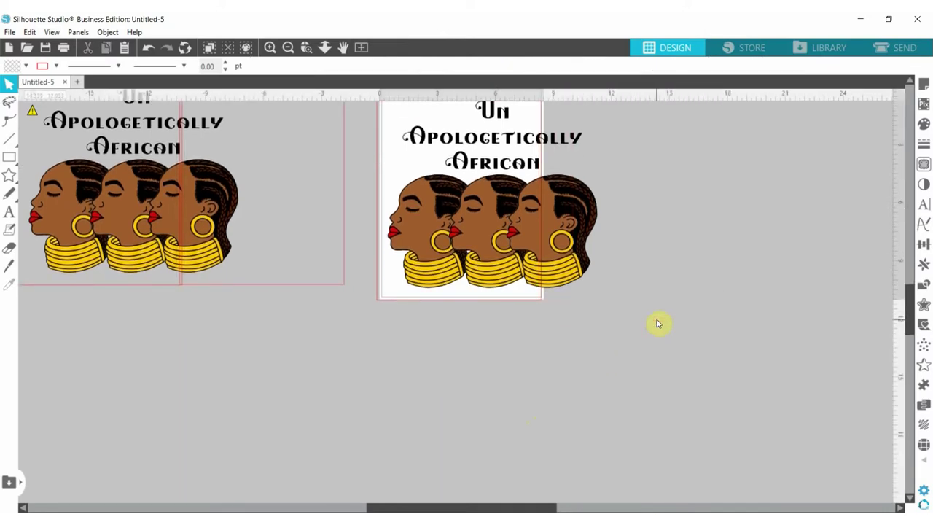
drag(909, 313, 910, 291)
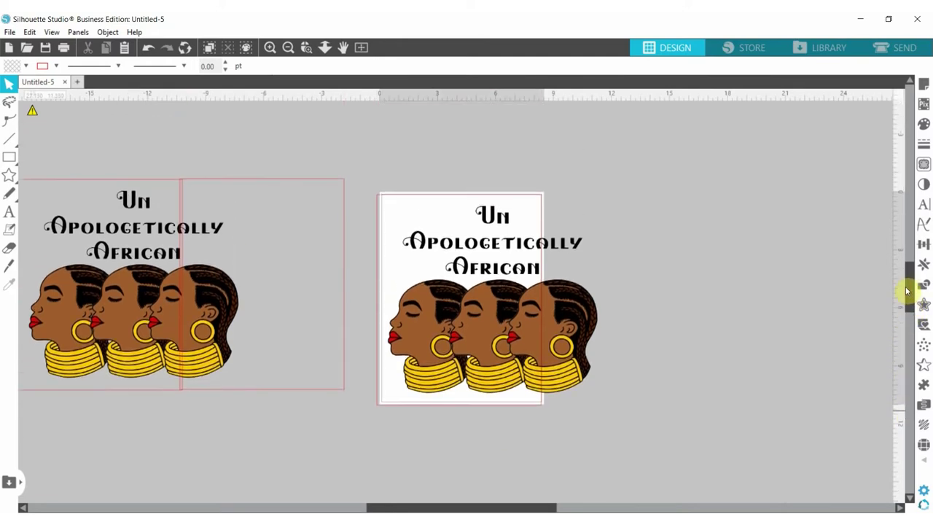
Crop the page design to the rectangle, leaving an 8.361 x 10.833 in left section
click(401, 211)
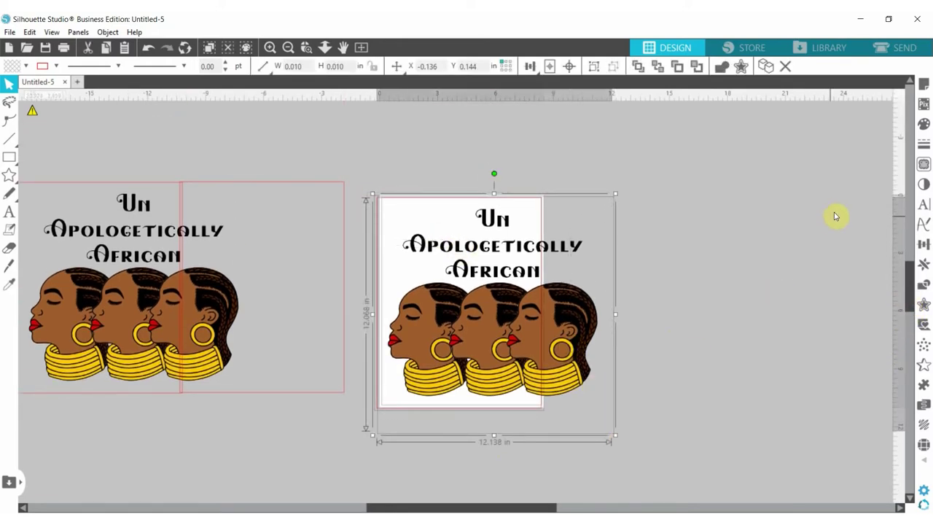
click(924, 286)
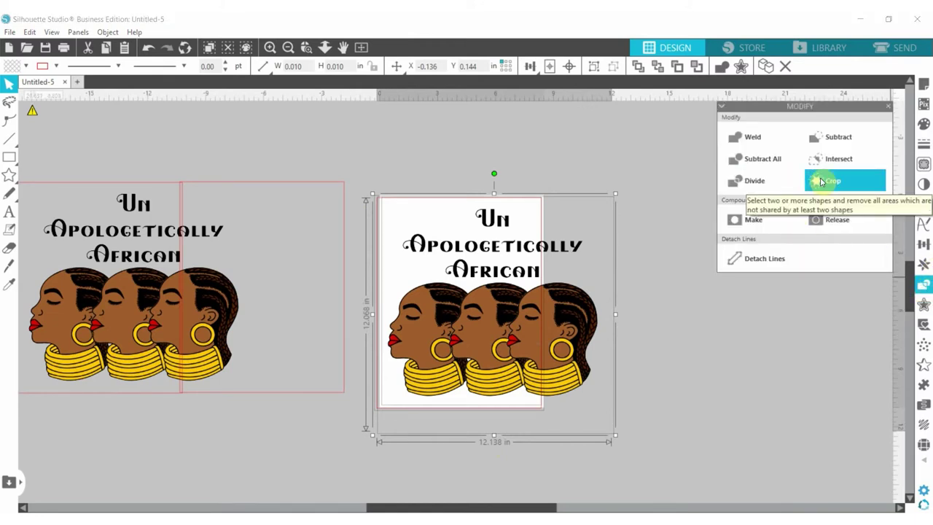
click(822, 181)
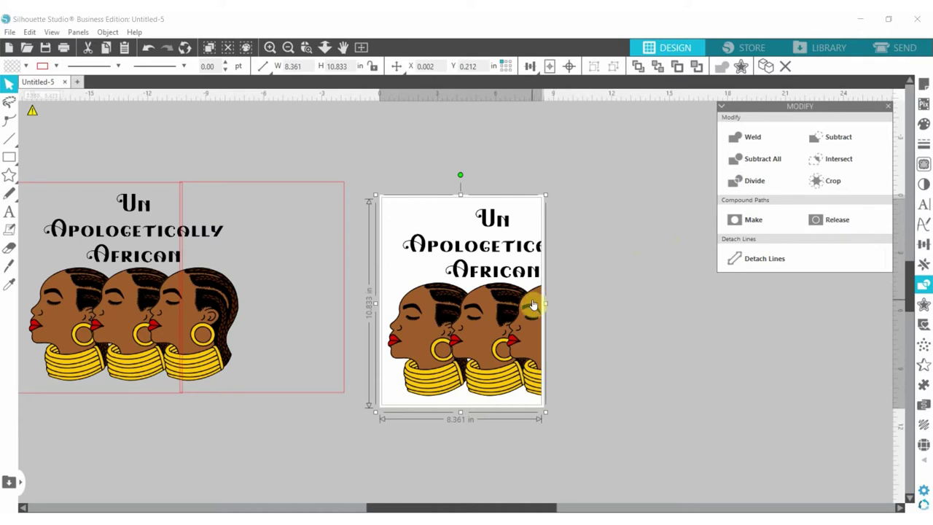
click(575, 267)
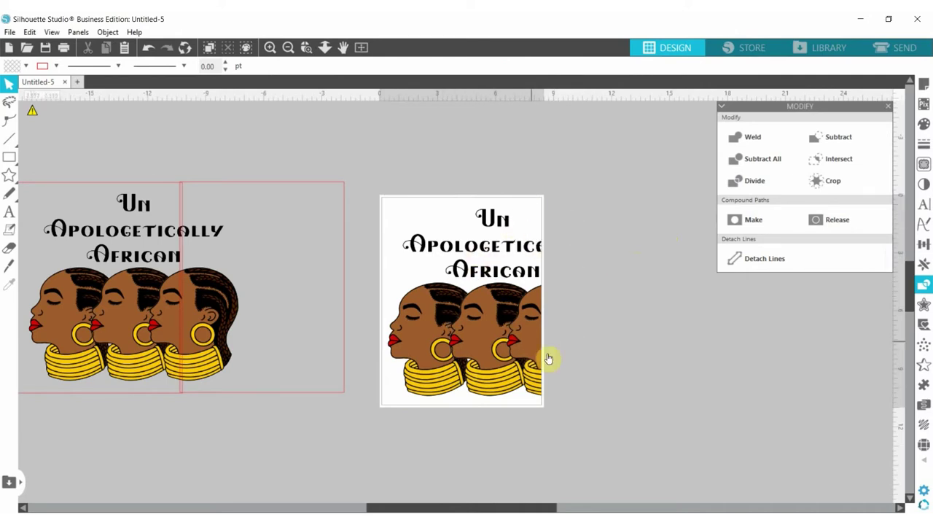
Crop the duplicate to its right rectangle, then arrange both cropped sections on the page
drag(549, 358, 800, 427)
drag(333, 298, 539, 316)
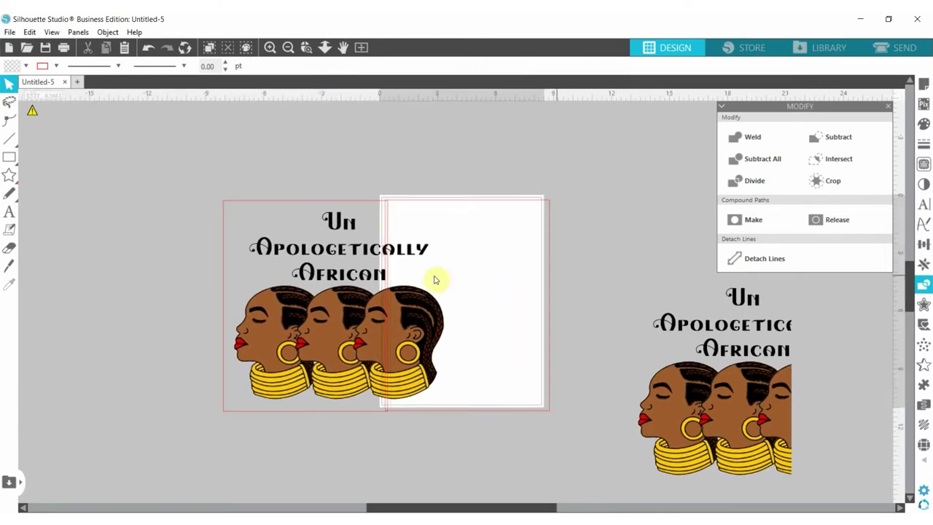
drag(212, 254, 425, 448)
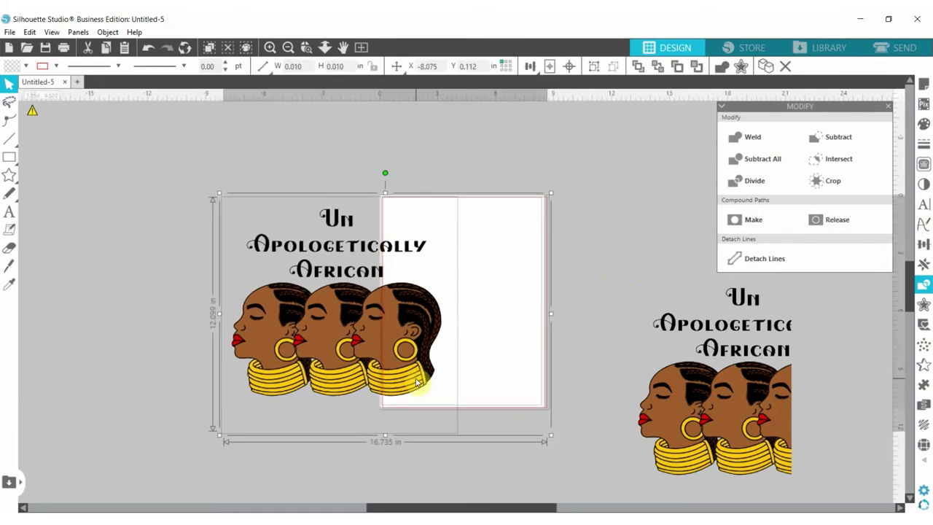
click(827, 180)
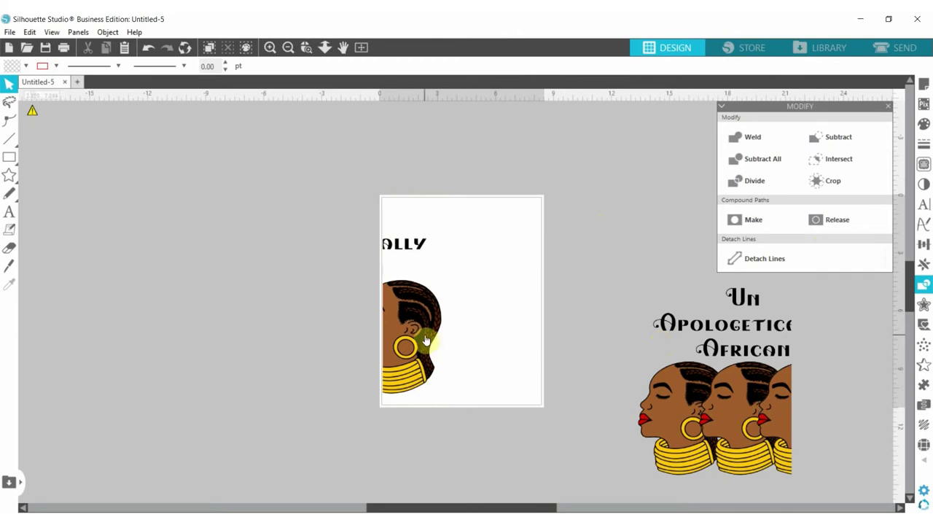
drag(426, 341, 485, 339)
drag(738, 408, 389, 325)
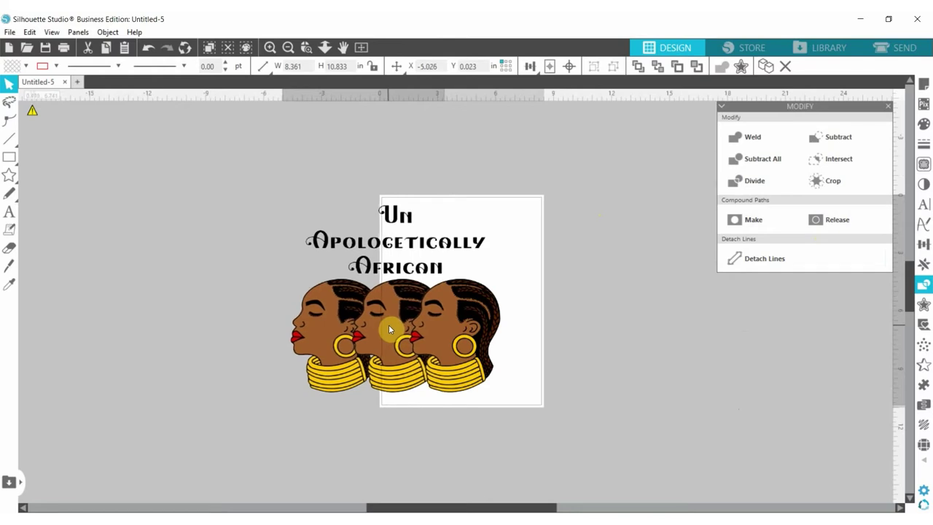
Move the left cropped piece off the page and place the 3.764 × 10.802 in head-and-ally section at its left edge
key(Escape)
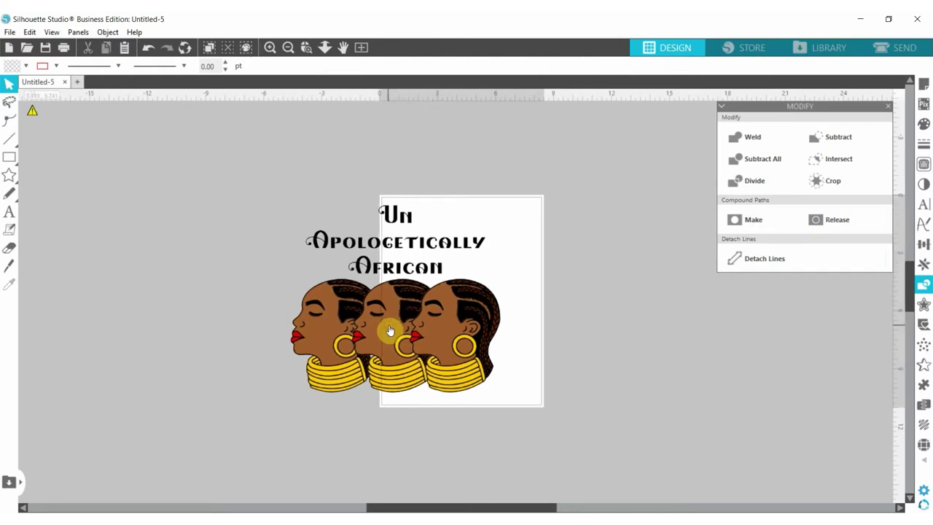
drag(363, 321, 287, 321)
drag(463, 343, 409, 334)
key(Escape)
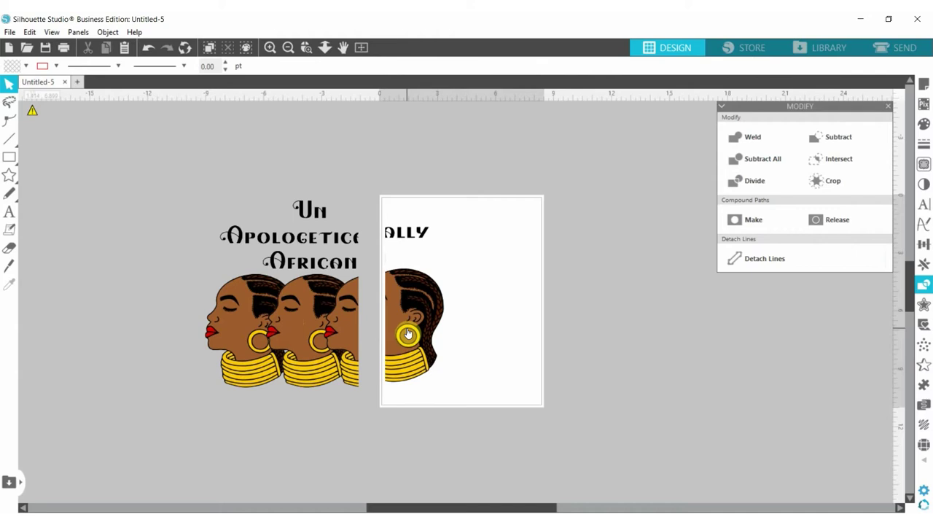